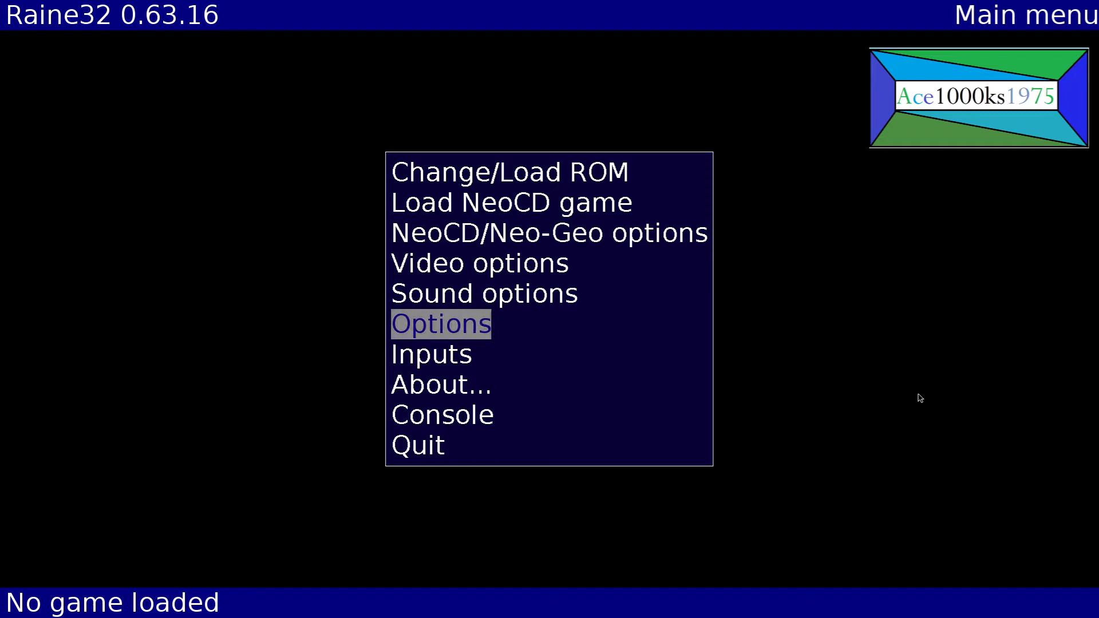
# Step: Load the Ninja Warriors ROM from the list of available games
pyautogui.click(566, 175)
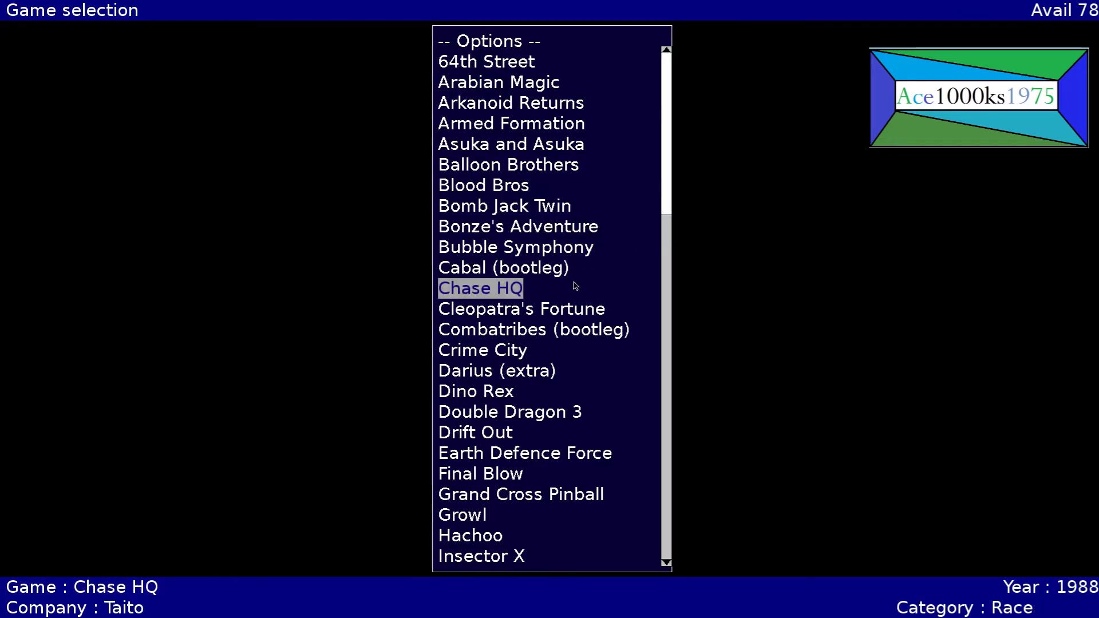
pyautogui.press('pagedown')
pyautogui.press('pagedown')
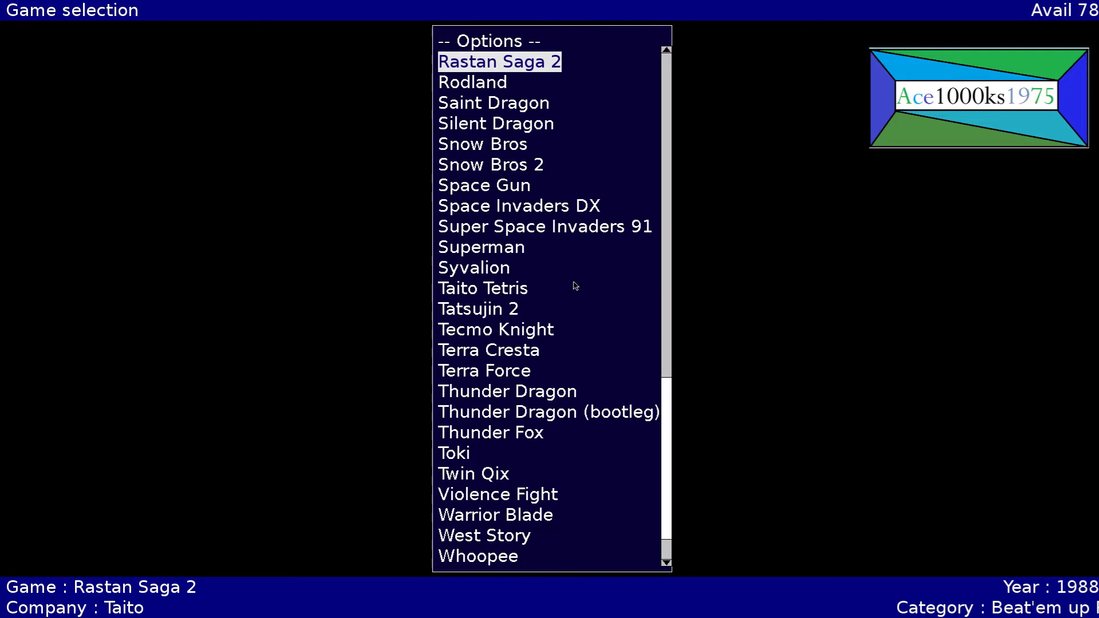
pyautogui.press('pageup')
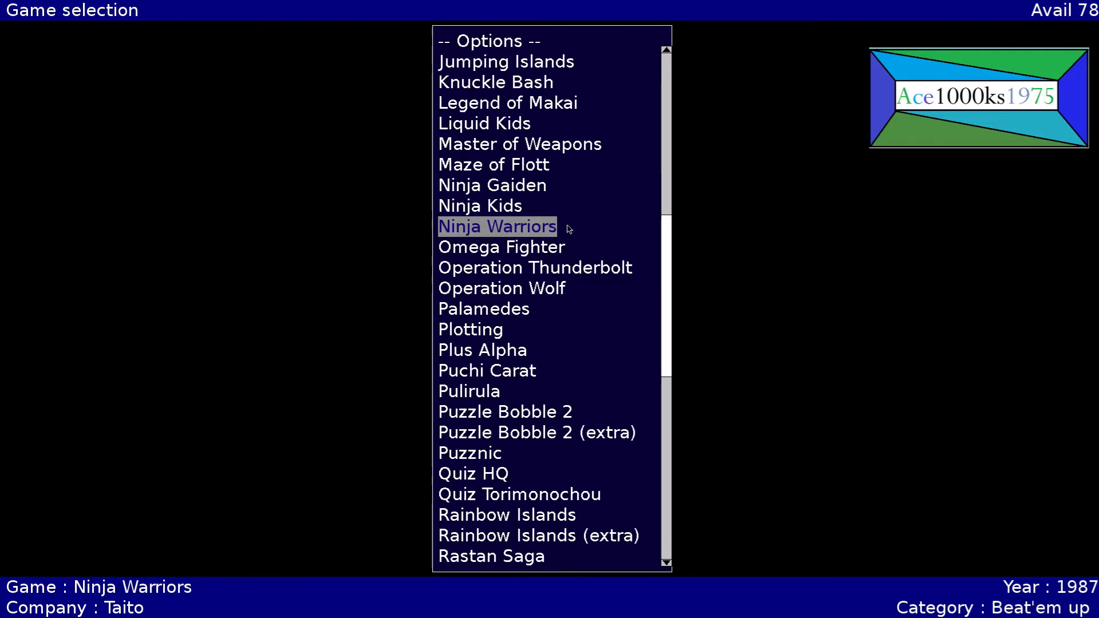
pyautogui.click(569, 229)
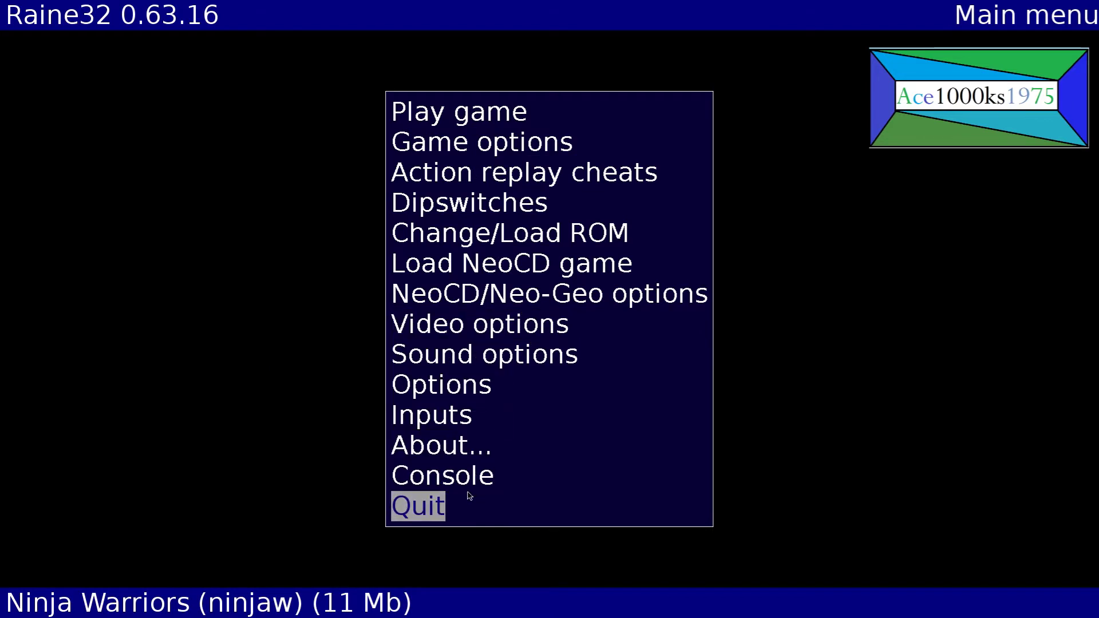
# Step: In the custom game inputs, assign Player1 Down, Left, Right and Up to the matching arrow keys
pyautogui.click(468, 426)
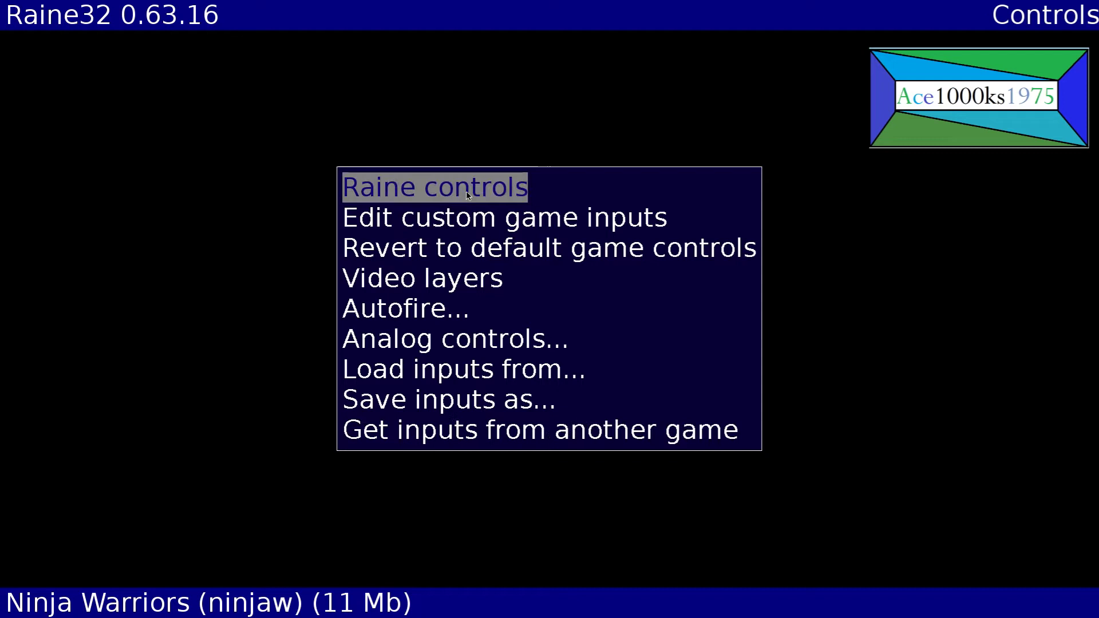
pyautogui.click(457, 229)
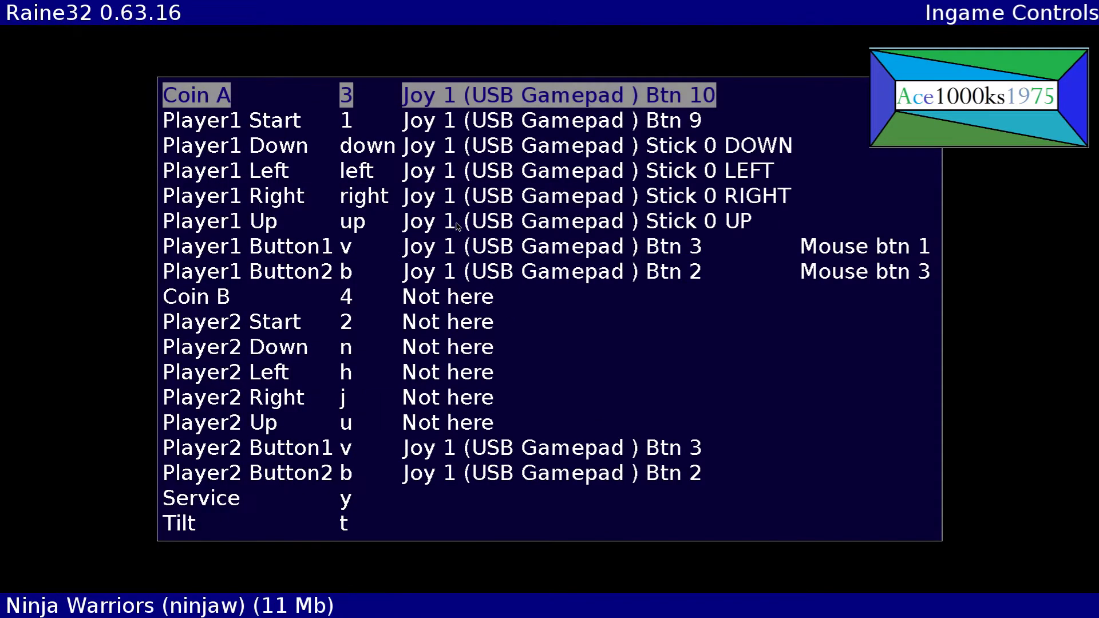
pyautogui.click(459, 154)
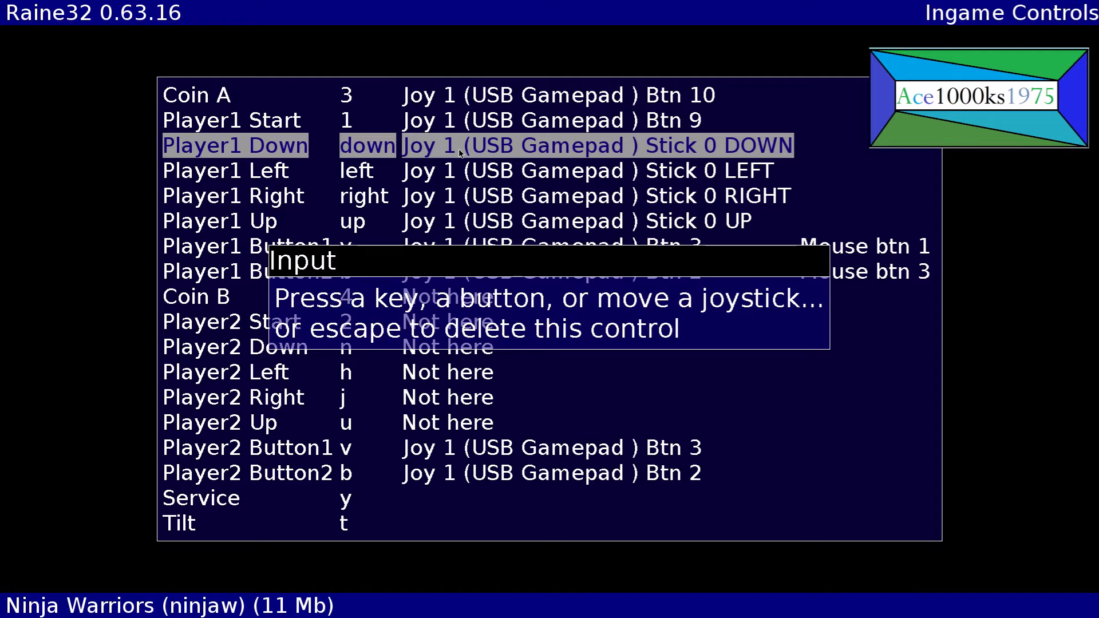
pyautogui.press('Down')
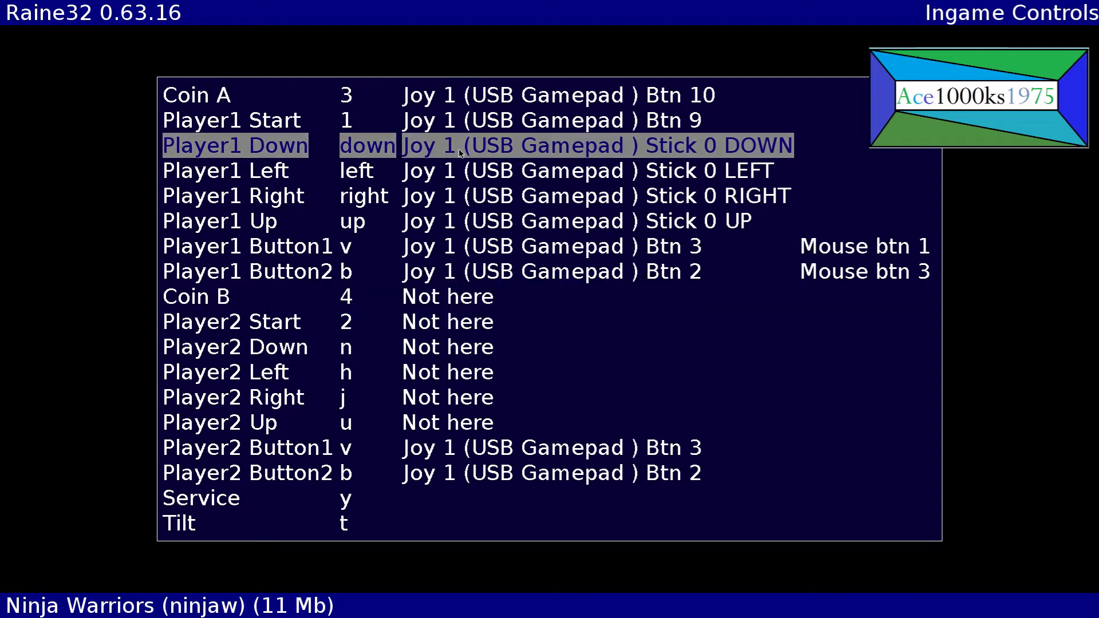
pyautogui.click(433, 180)
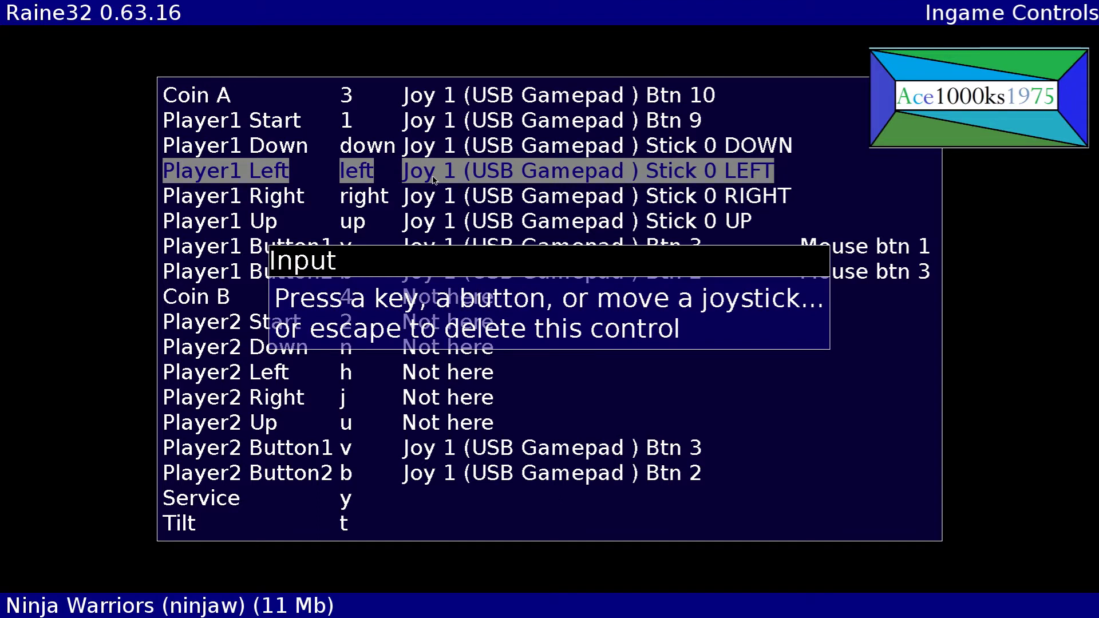
pyautogui.press('Left')
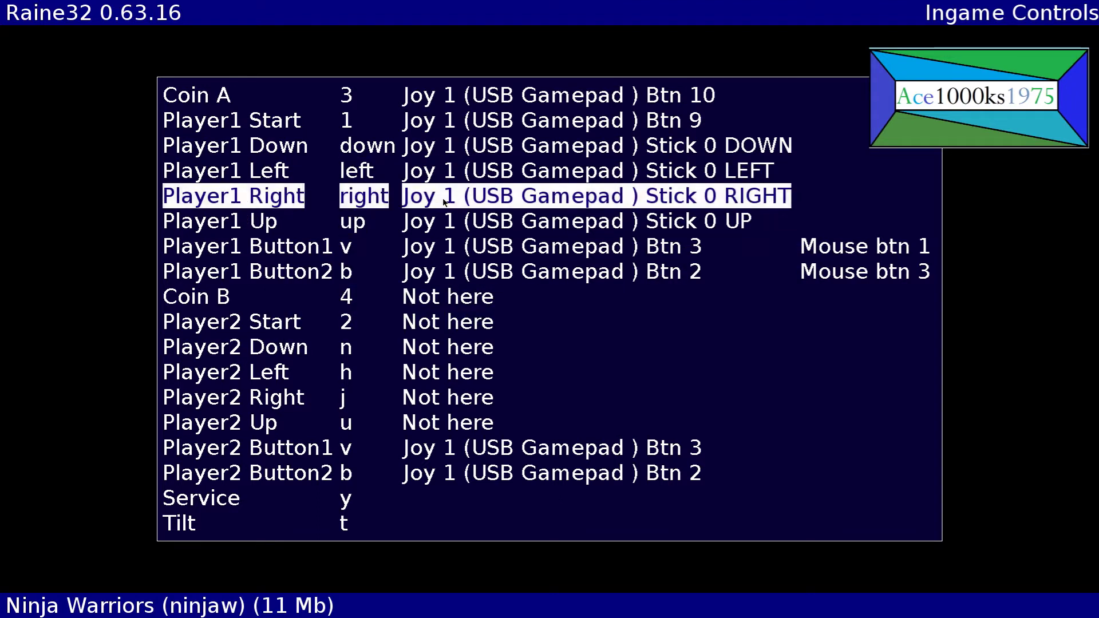
pyautogui.click(445, 201)
pyautogui.press('Right')
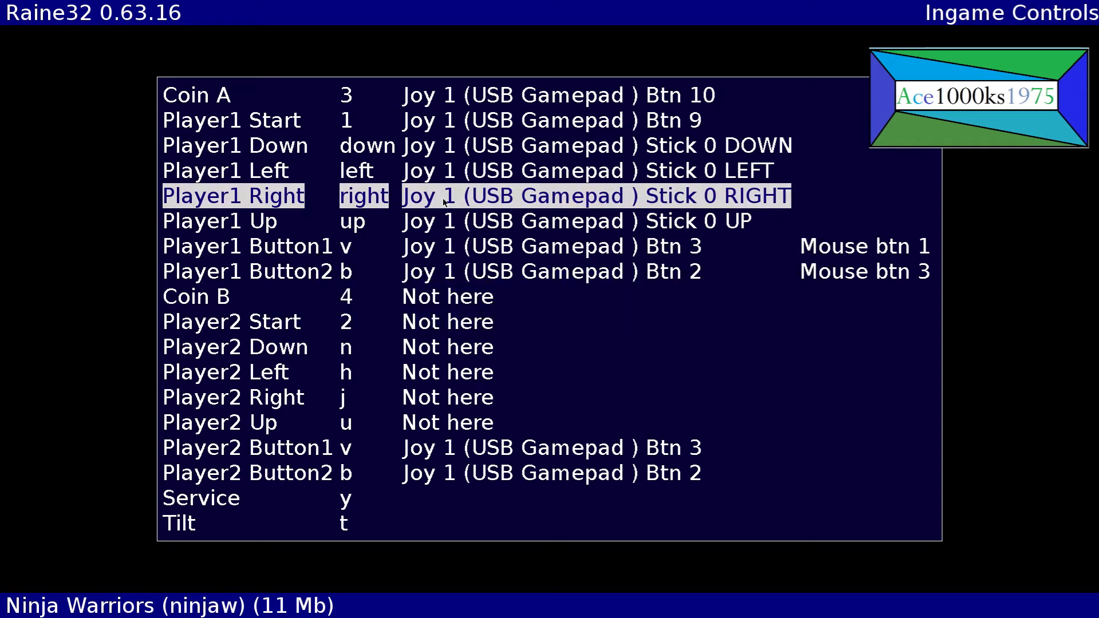
pyautogui.click(464, 216)
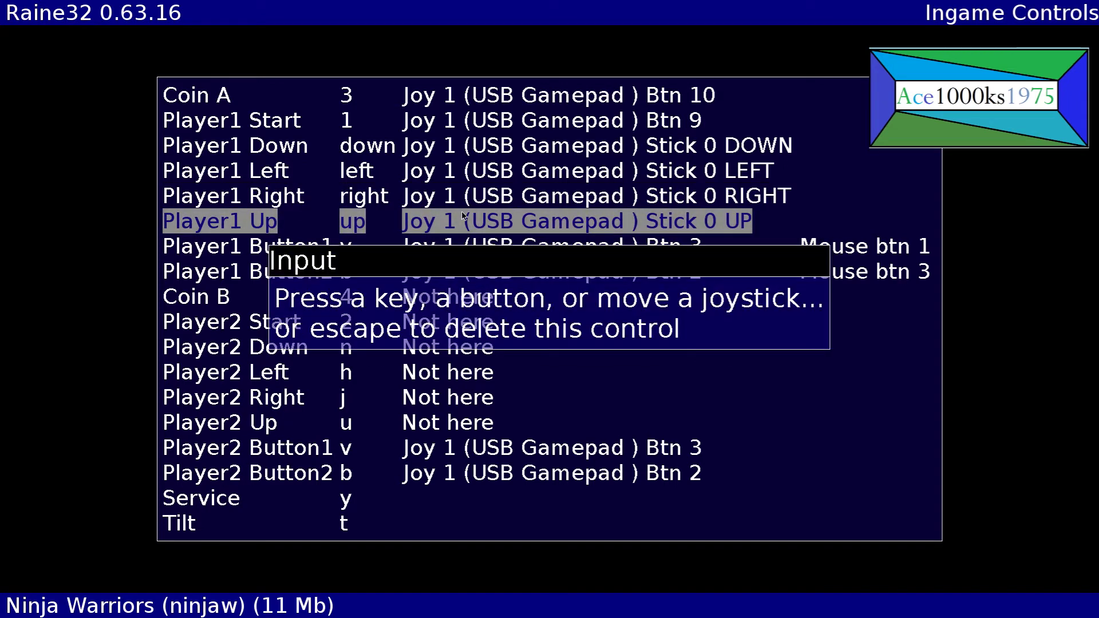
pyautogui.press('Up')
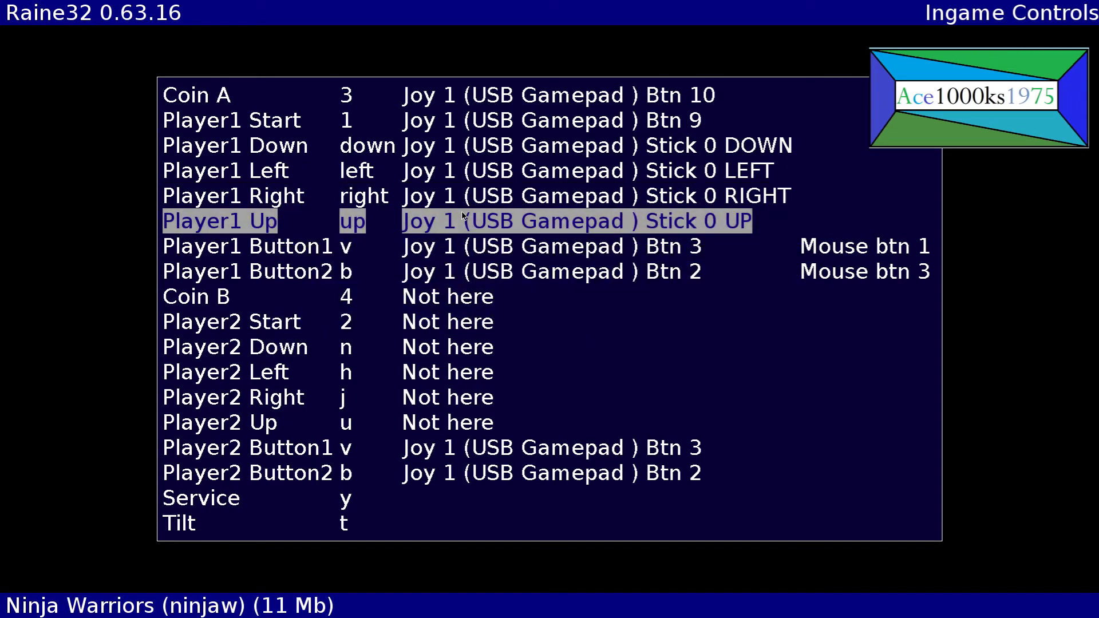
# Step: Assign Player1 Button1 to v and Player1 Button2 to b, and return to the main menu
pyautogui.click(463, 250)
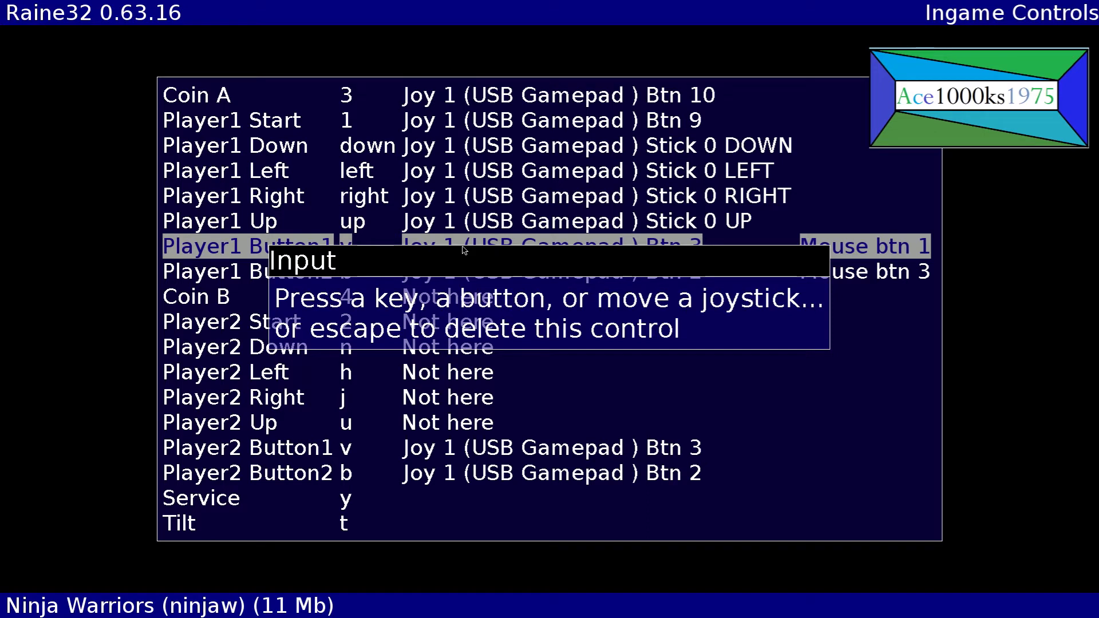
pyautogui.press('v')
pyautogui.click(463, 272)
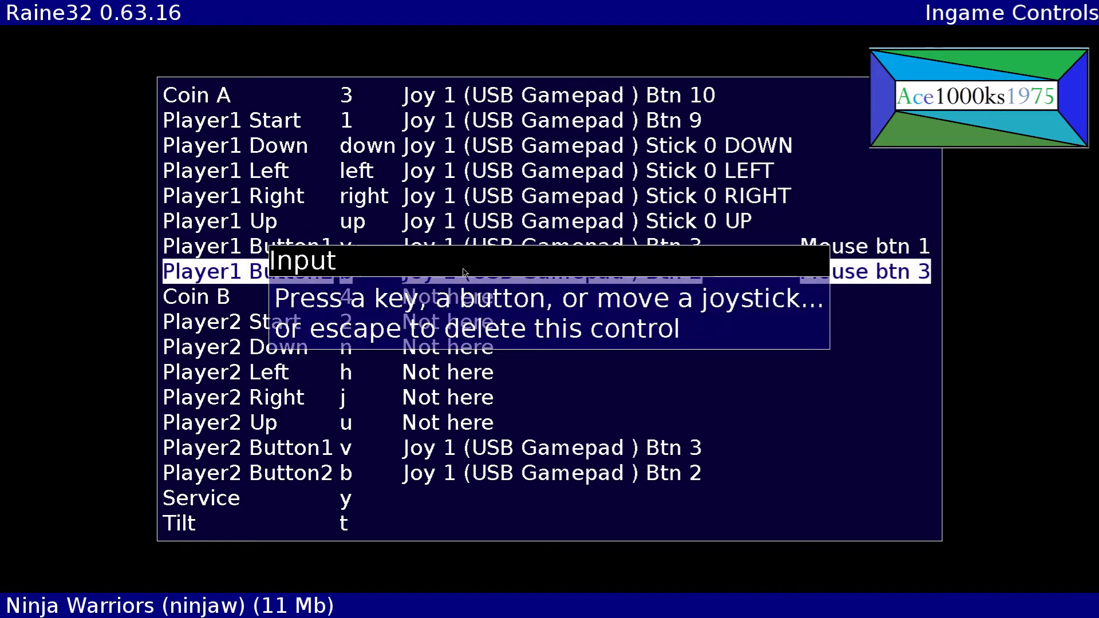
pyautogui.press('b')
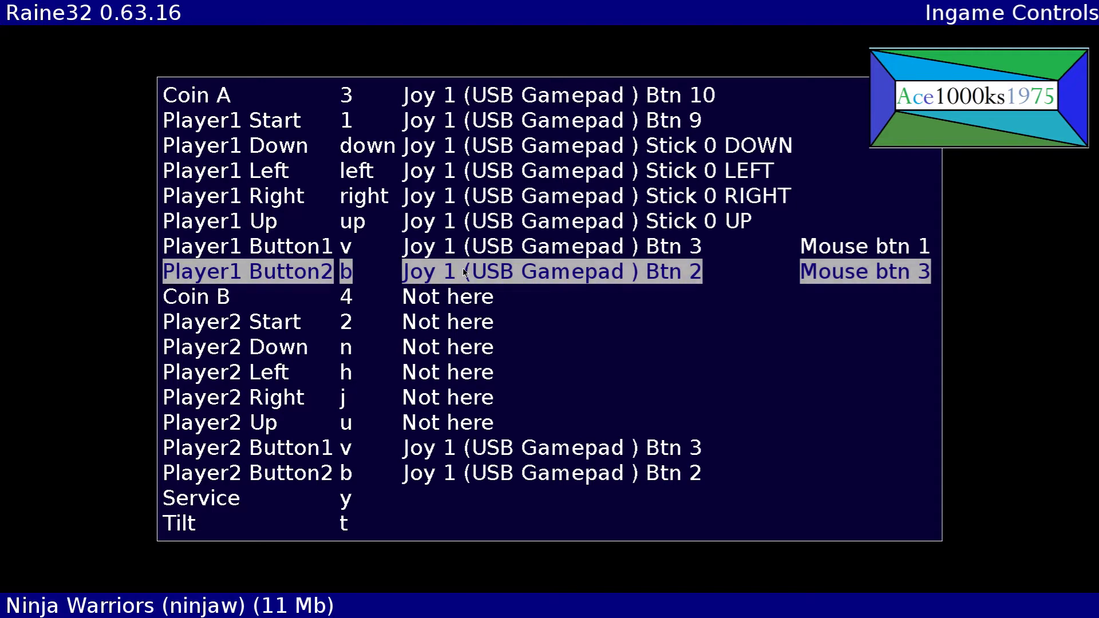
pyautogui.press('Escape')
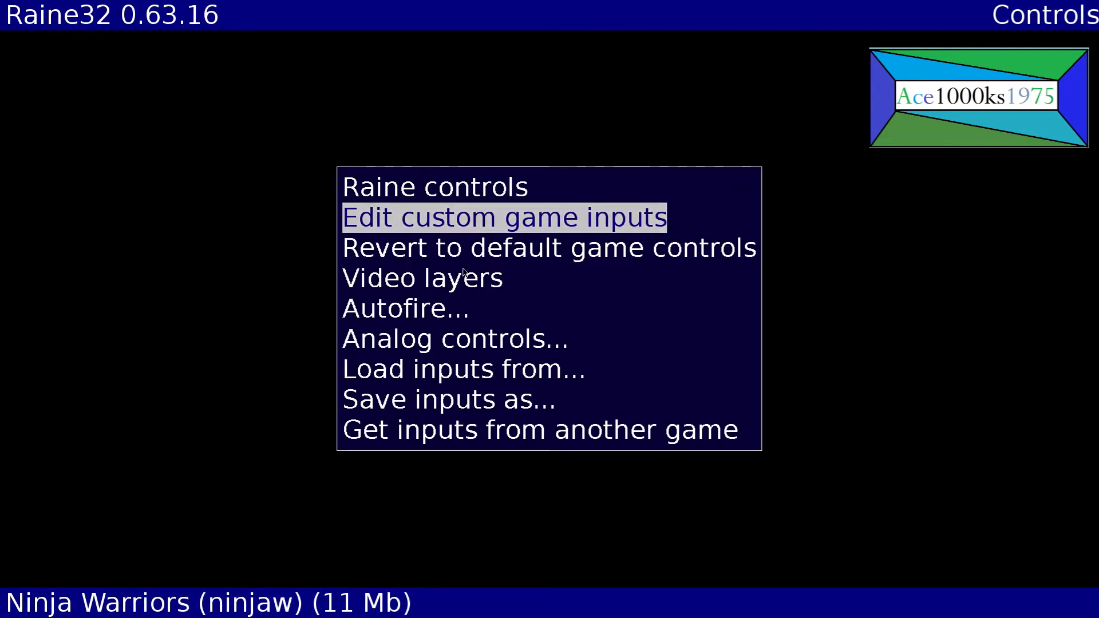
pyautogui.press('Escape')
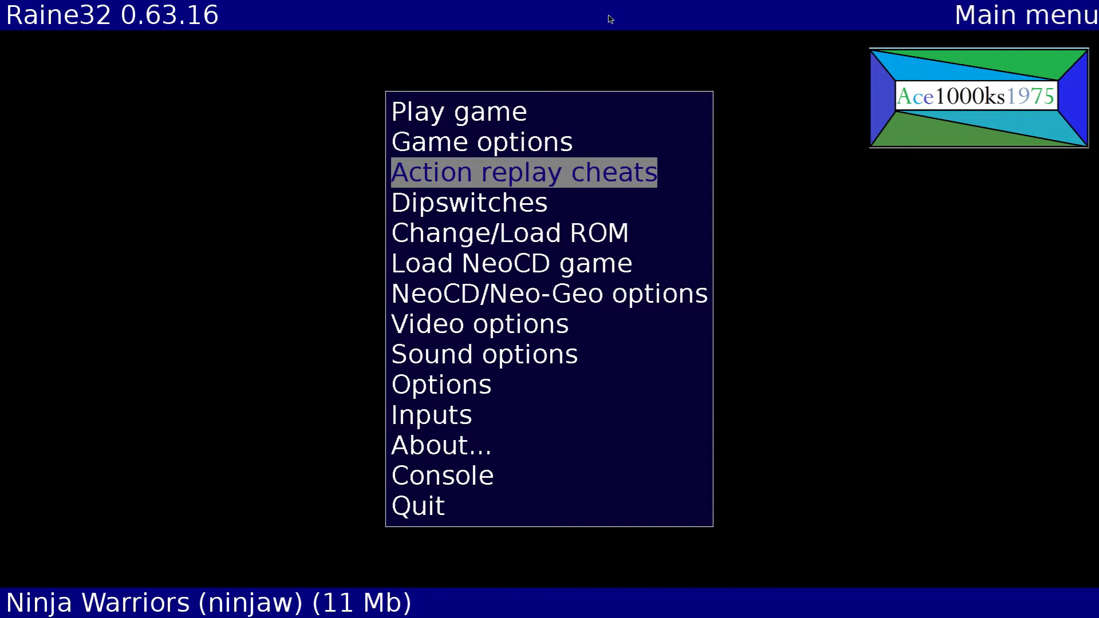
# Step: Launch the game briefly, return to the emulator menu and check the Fullscreen entry in the Raine controls
pyautogui.click(527, 101)
pyautogui.press('Tab')
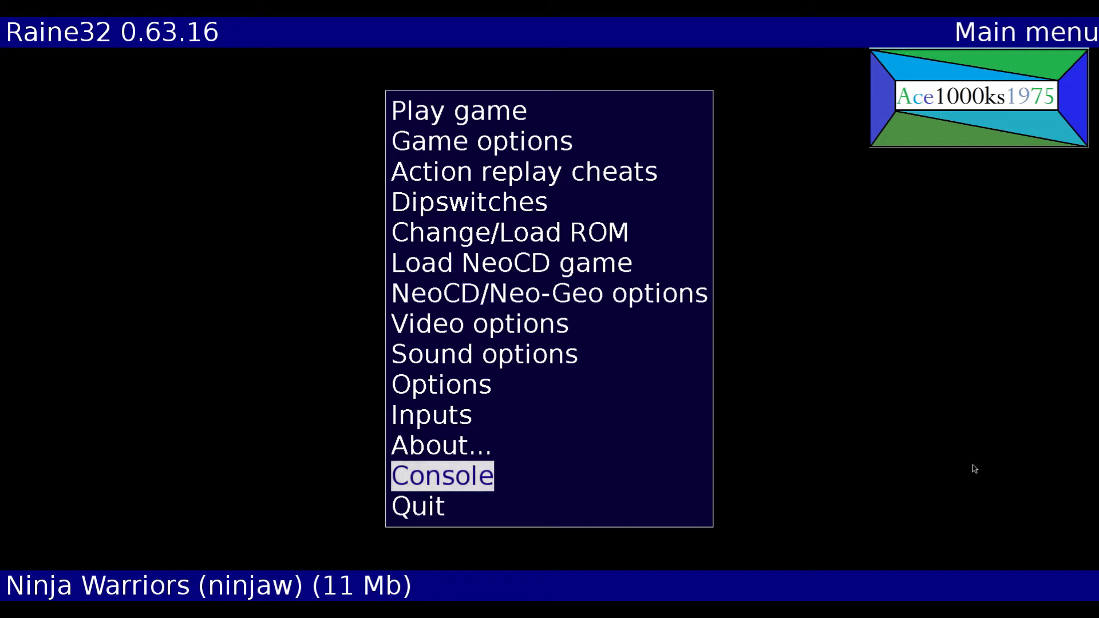
pyautogui.click(448, 416)
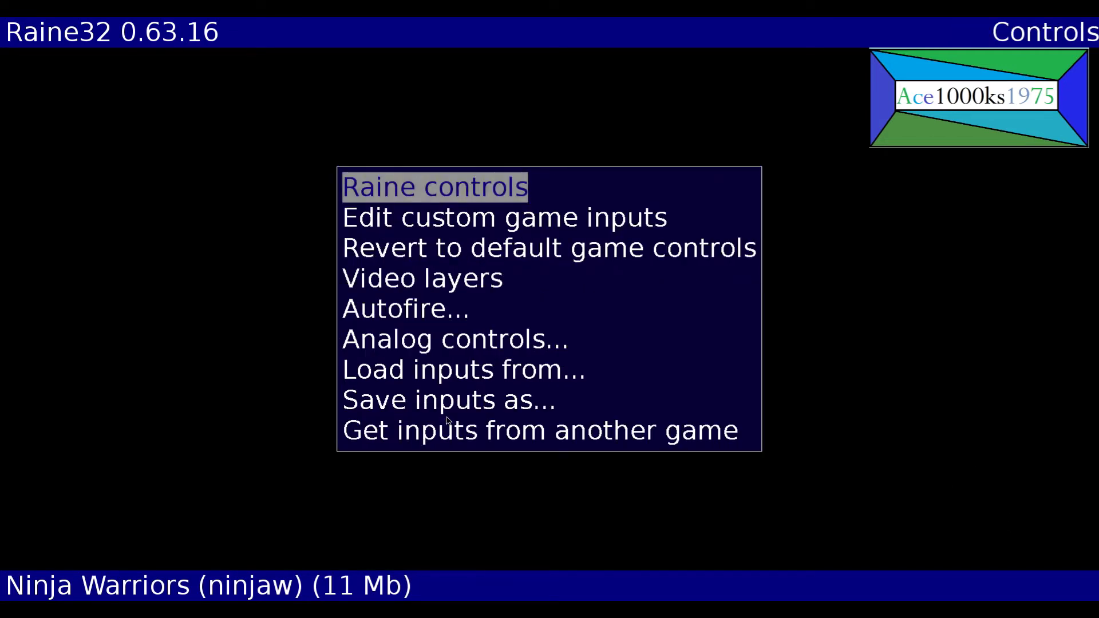
pyautogui.click(480, 192)
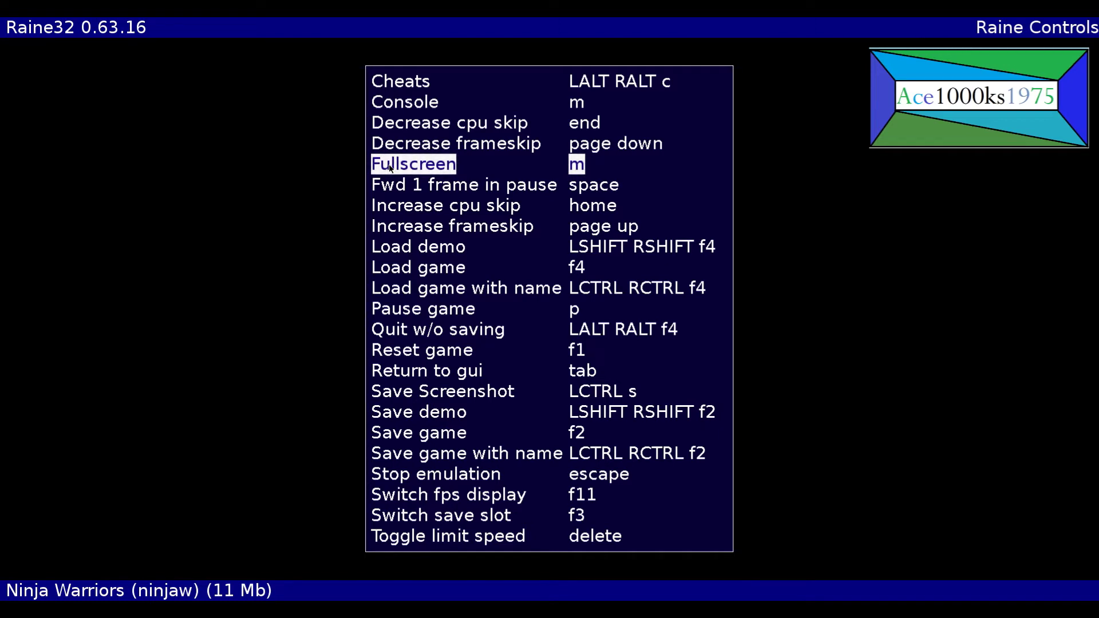
pyautogui.click(389, 167)
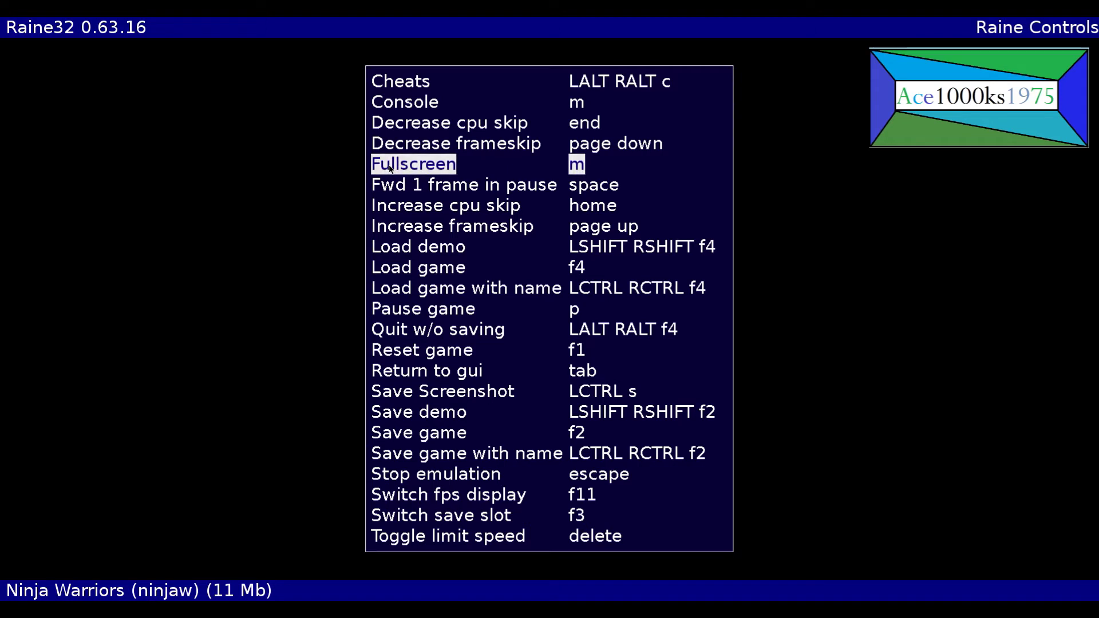
pyautogui.press('Escape')
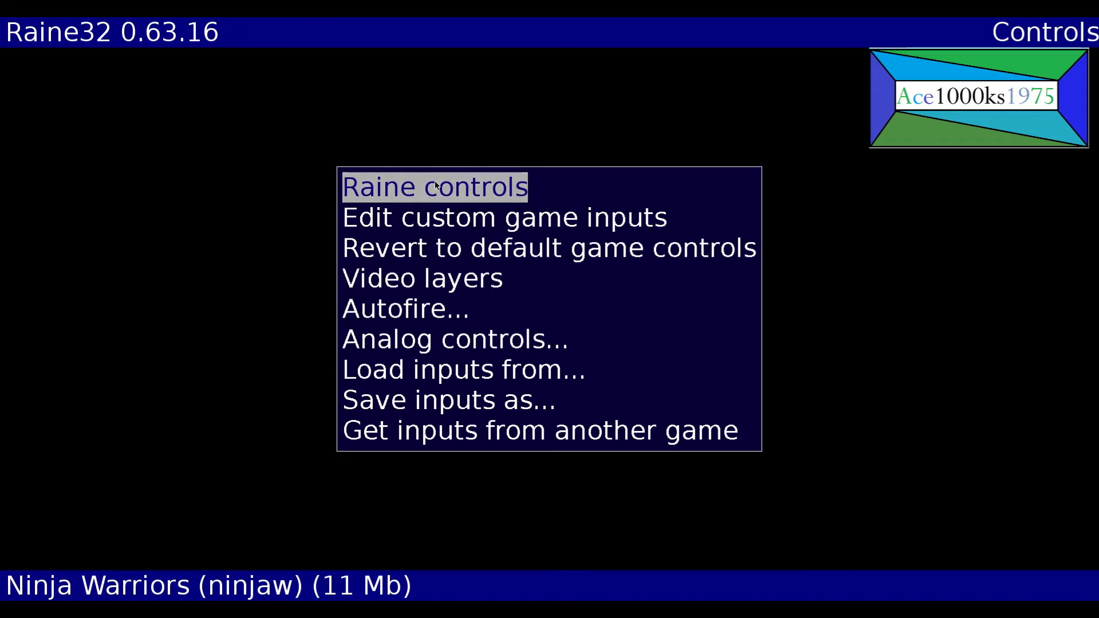
pyautogui.press('Escape')
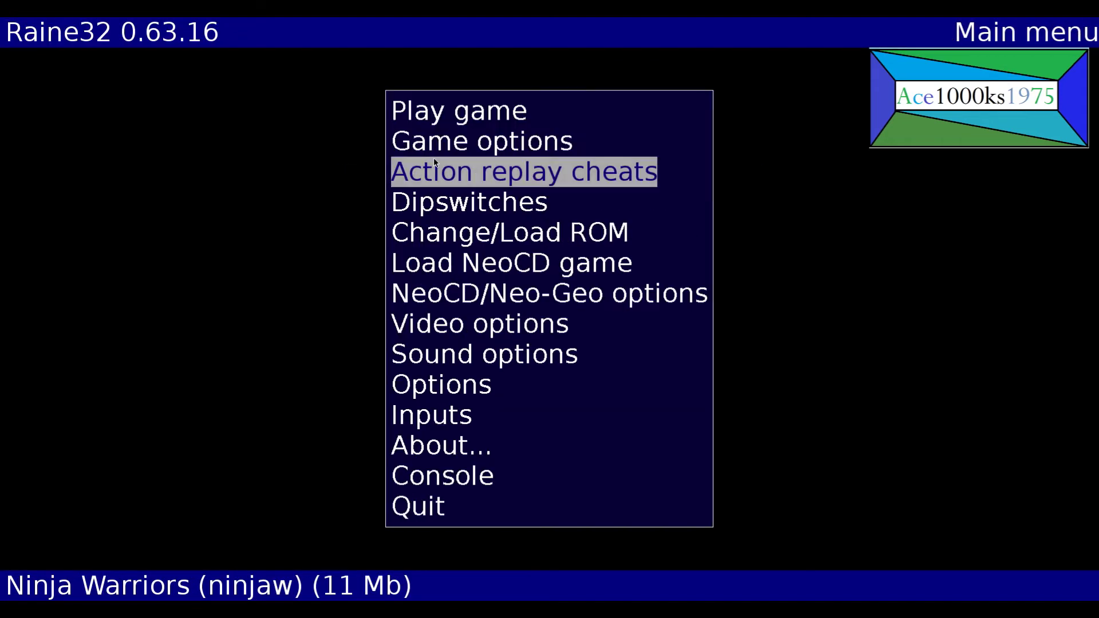
# Step: Play Ninja Warriors, attacking the soldiers while advancing along the ruined street
pyautogui.click(501, 114)
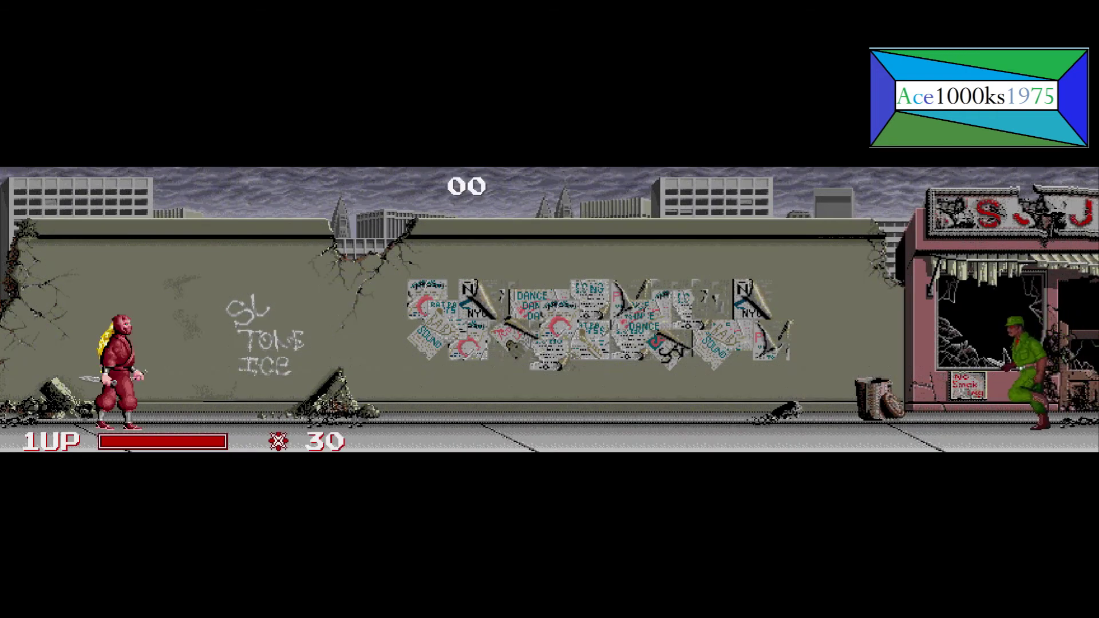
pyautogui.press('ctrl')
pyautogui.press('Right')
pyautogui.press('ctrl')
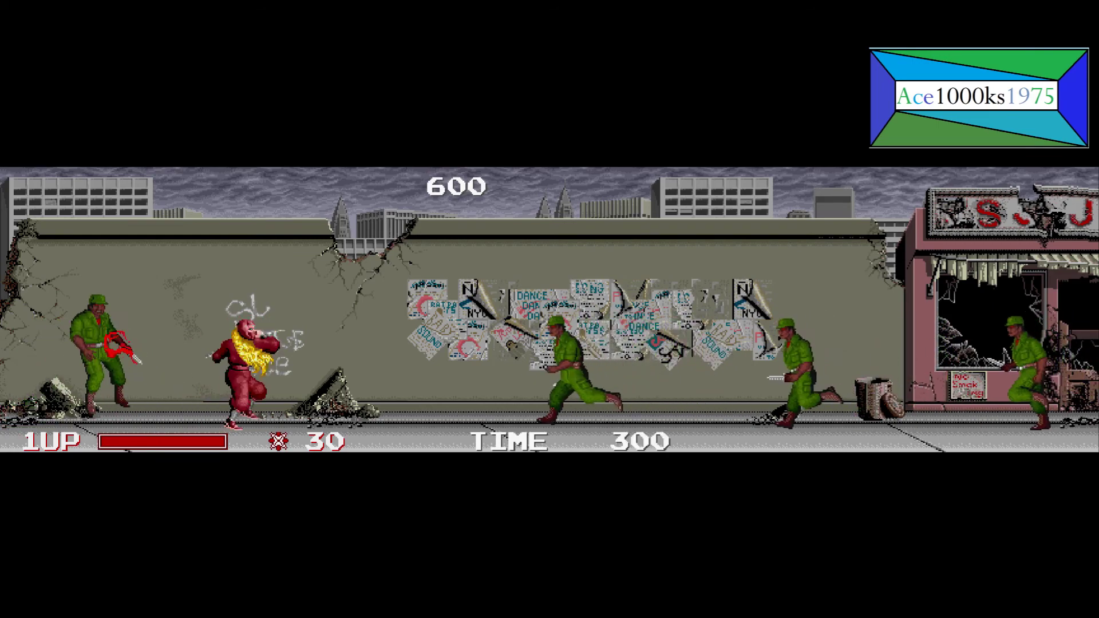
pyautogui.press('Right')
pyautogui.press('Right')
pyautogui.press('ctrl')
pyautogui.press('ctrl')
pyautogui.press('ctrl')
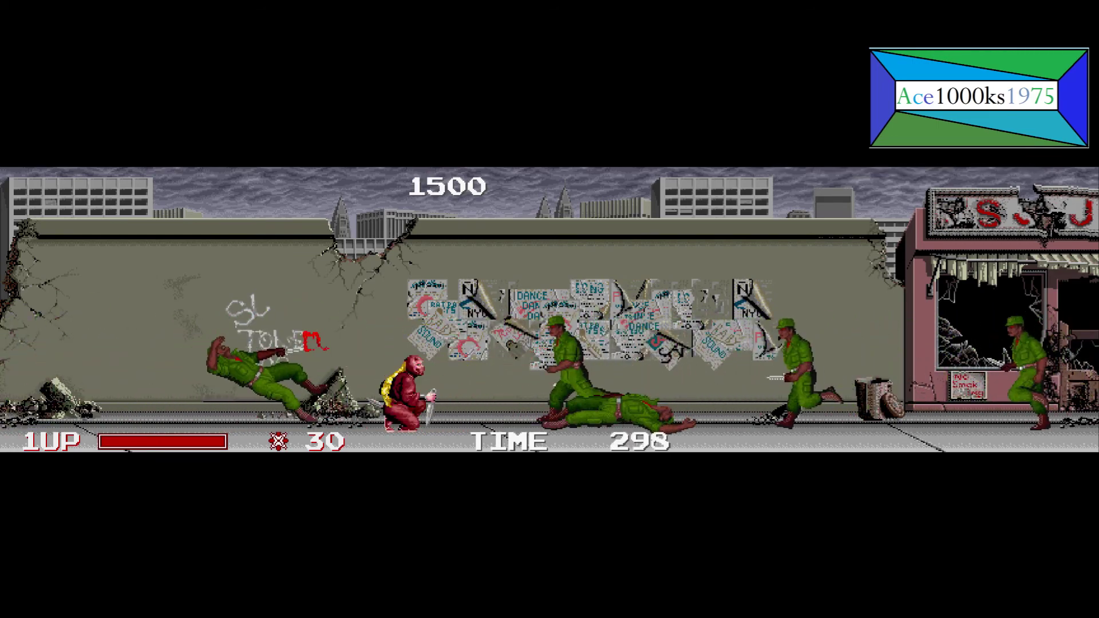
pyautogui.press('ctrl')
pyautogui.press('Right')
pyautogui.press('ctrl')
pyautogui.press('ctrl')
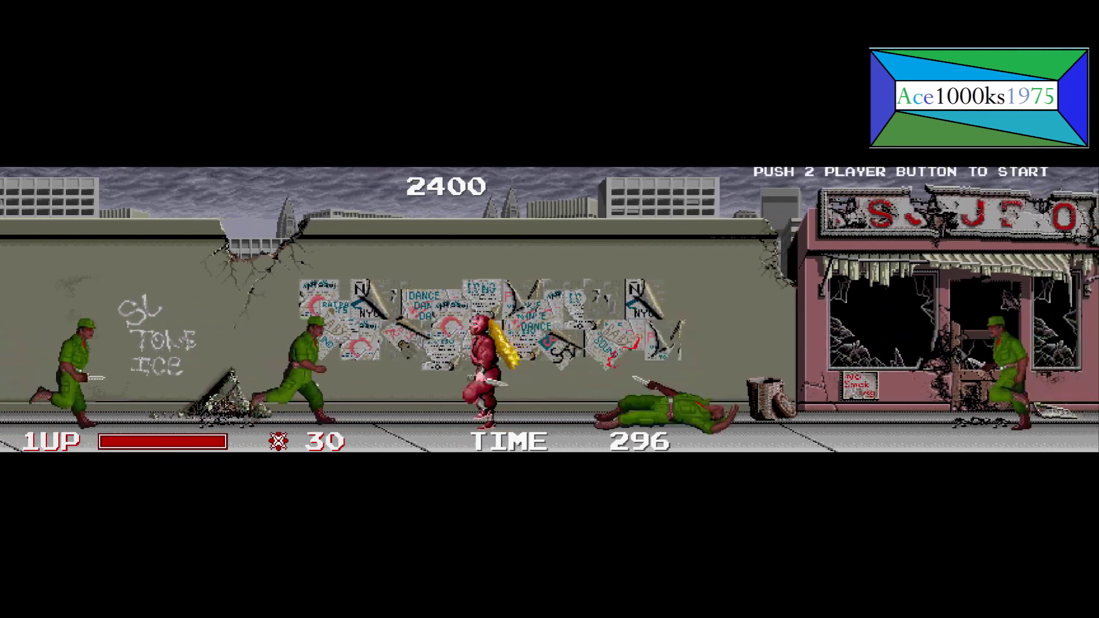
pyautogui.press('ctrl')
pyautogui.press('Right')
pyautogui.press('ctrl')
pyautogui.press('ctrl')
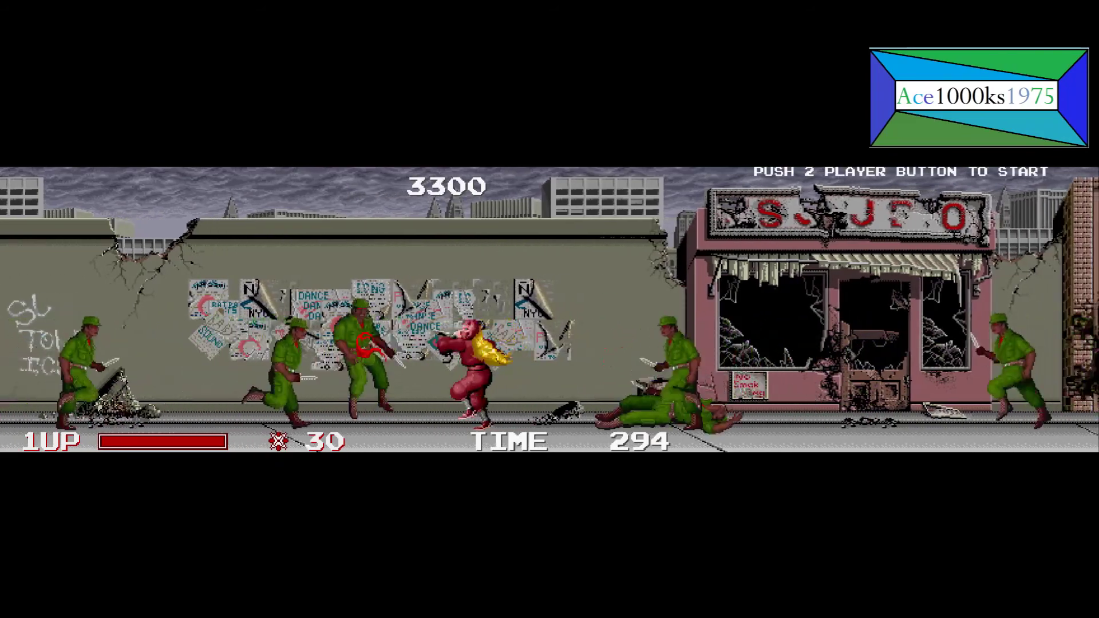
pyautogui.press('ctrl')
pyautogui.press('ctrl')
pyautogui.press('Right')
pyautogui.press('ctrl')
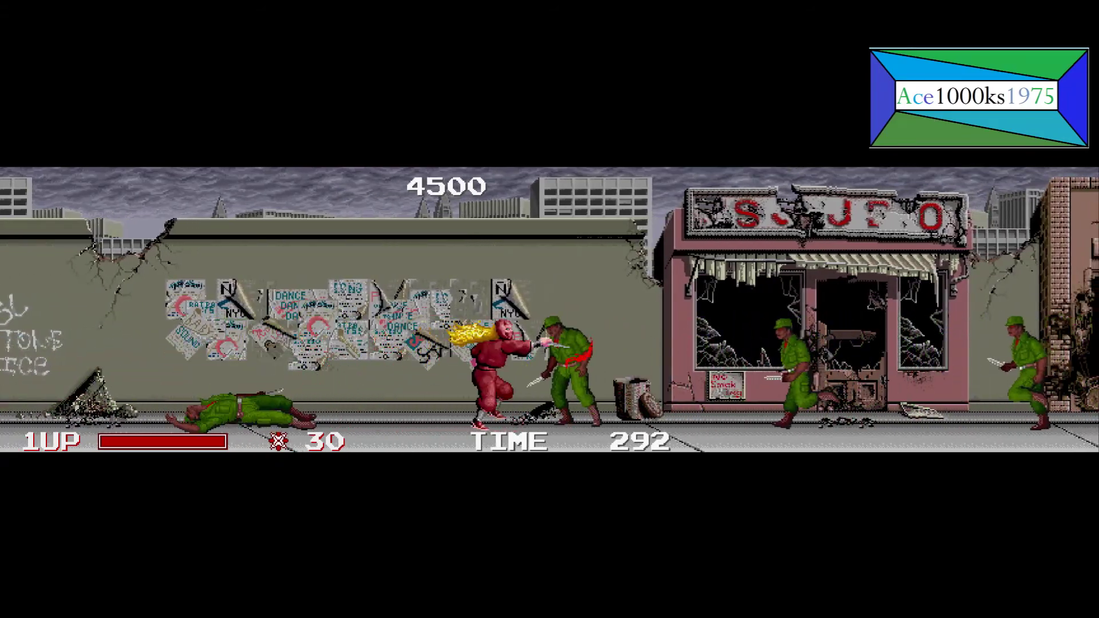
pyautogui.press('ctrl')
pyautogui.press('ctrl')
pyautogui.press('Right')
pyautogui.press('ctrl')
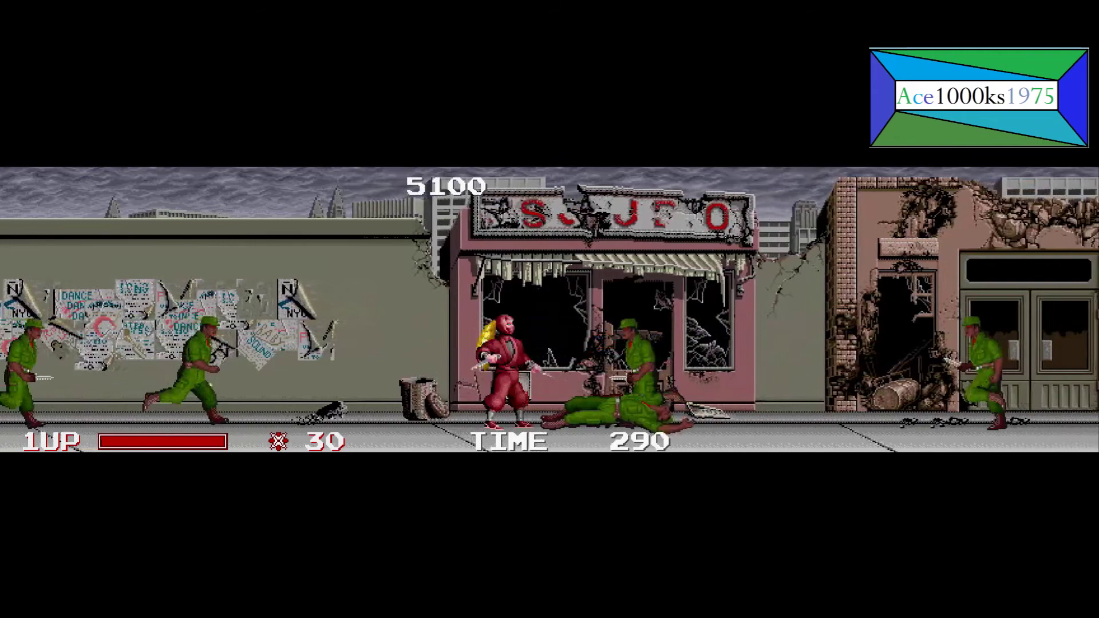
pyautogui.press('Right')
pyautogui.press('ctrl')
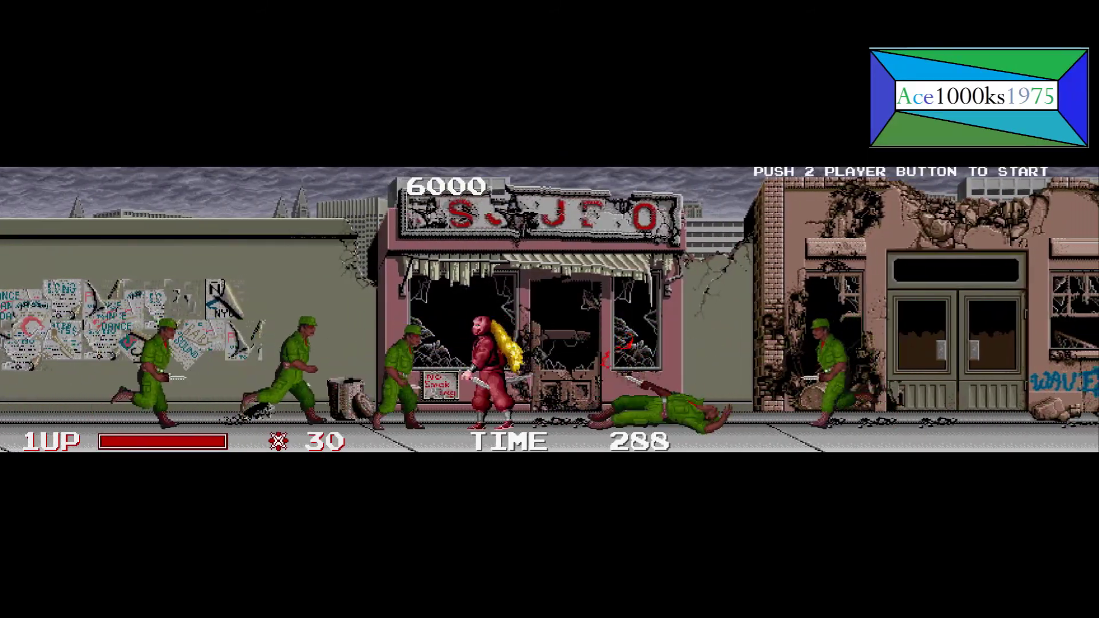
pyautogui.press('Right')
pyautogui.press('ctrl')
pyautogui.press('alt')
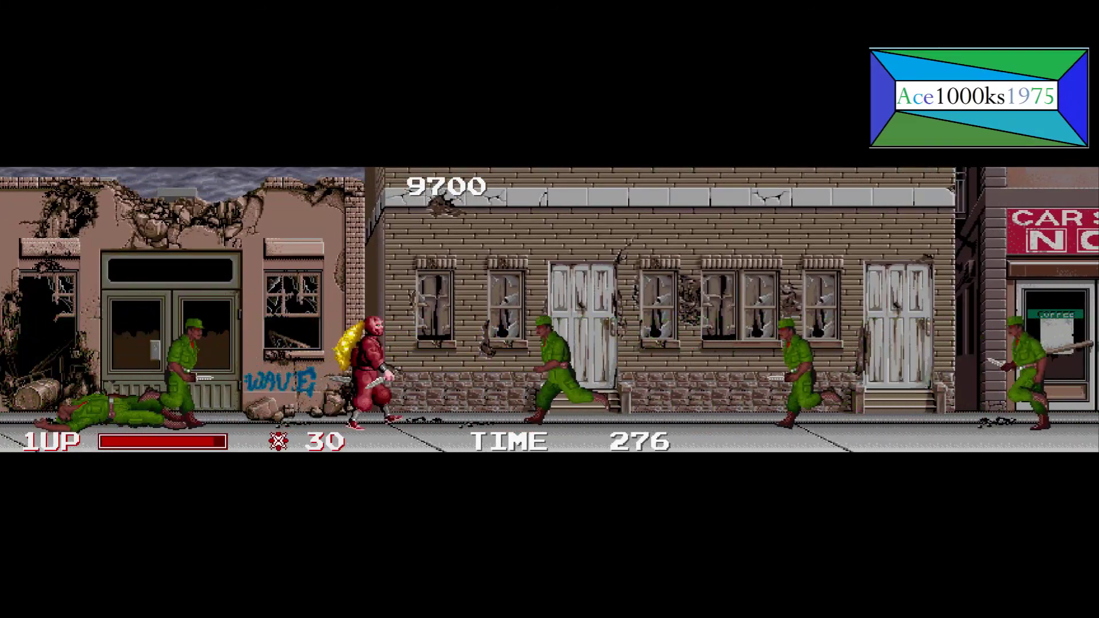
# Step: Pause the running game and return to the emulator's main menu
pyautogui.press('p')
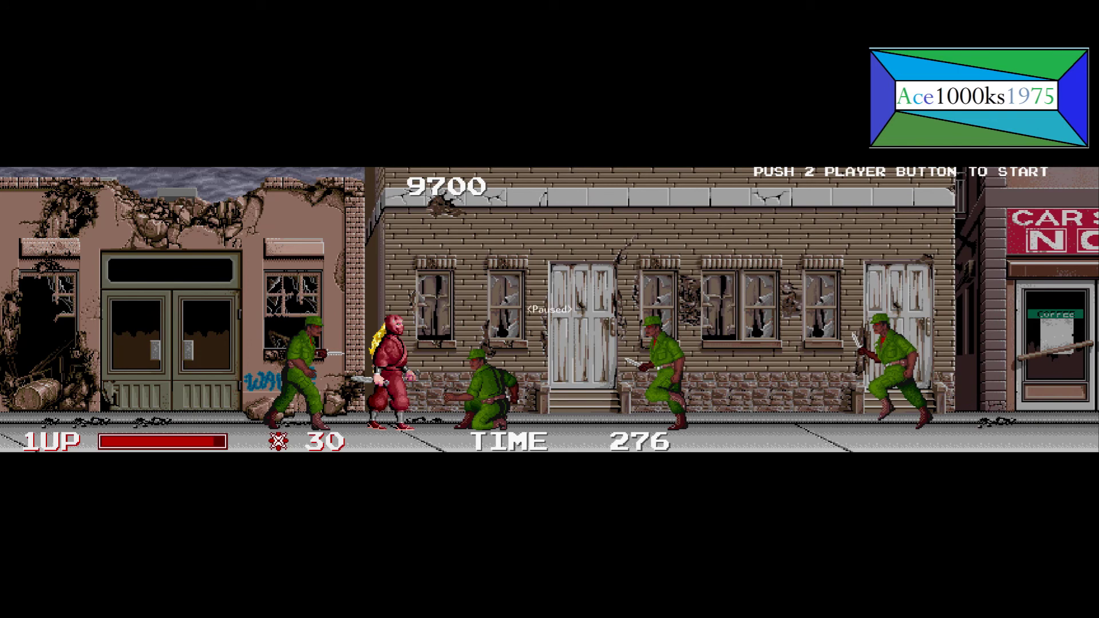
pyautogui.press('Escape')
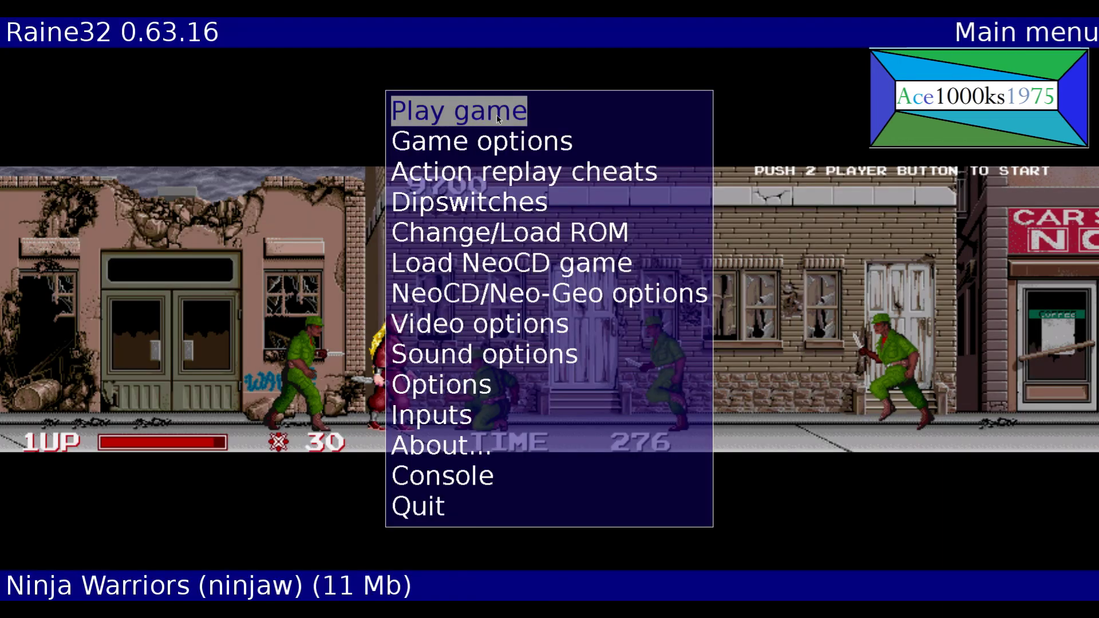